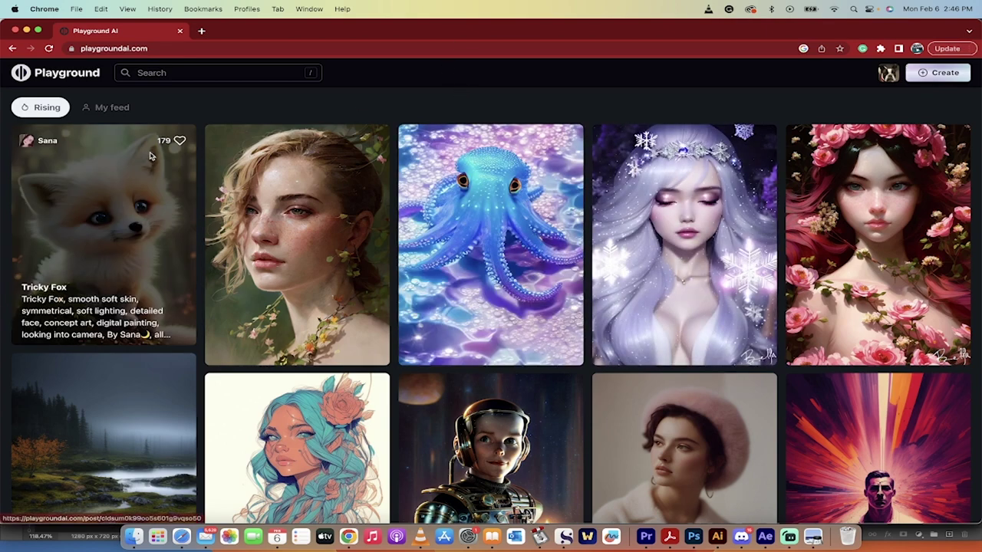
# Step: Start a new creation with the prompt 'French bulldog sitting on the beach, blue lake, mountains in the background'
pyautogui.click(179, 50)
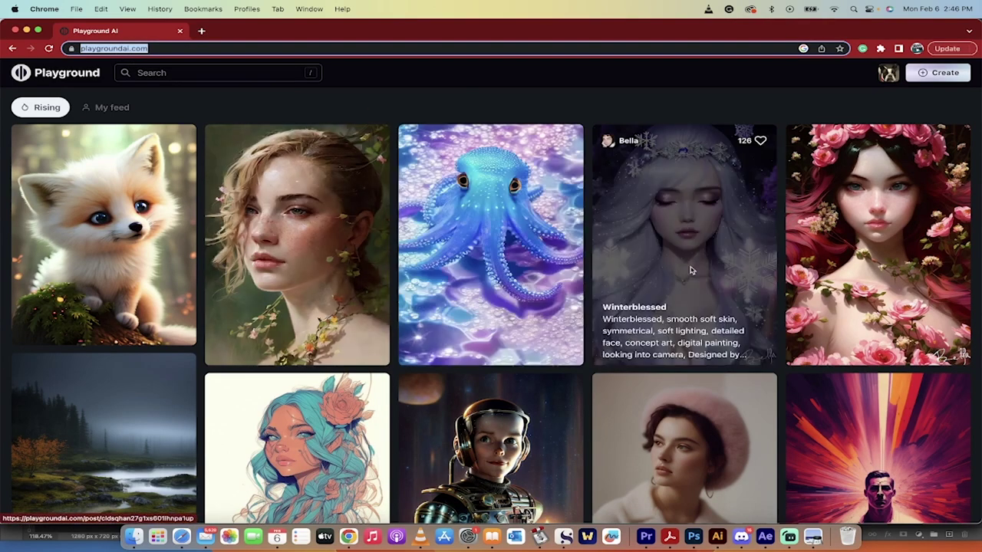
pyautogui.scroll(-3, 690, 270)
pyautogui.scroll(-8, 691, 270)
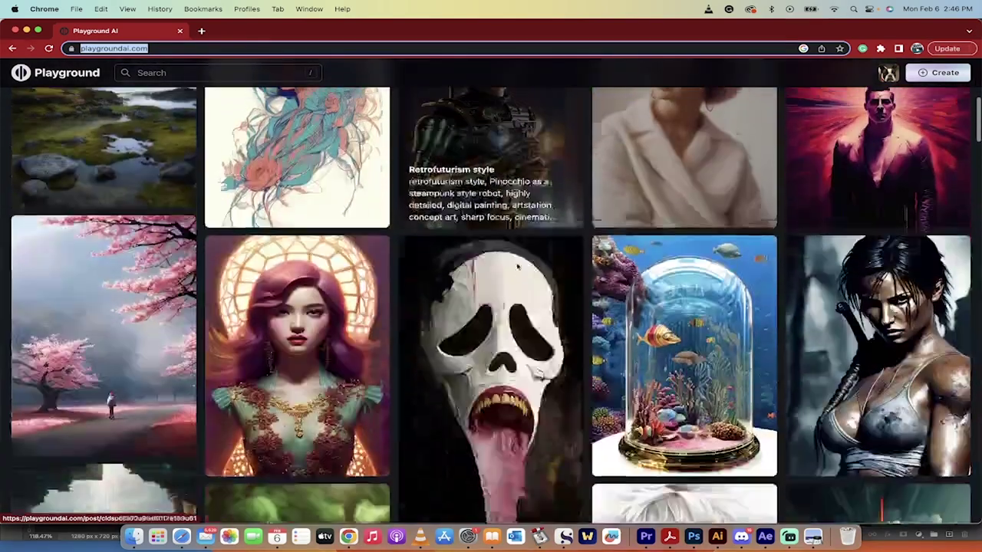
pyautogui.scroll(10, 516, 266)
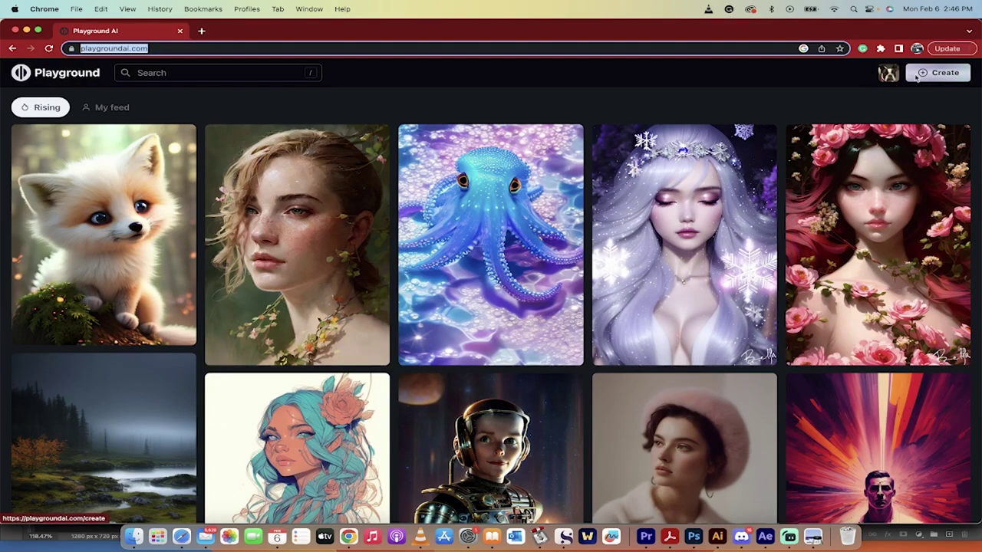
pyautogui.click(916, 76)
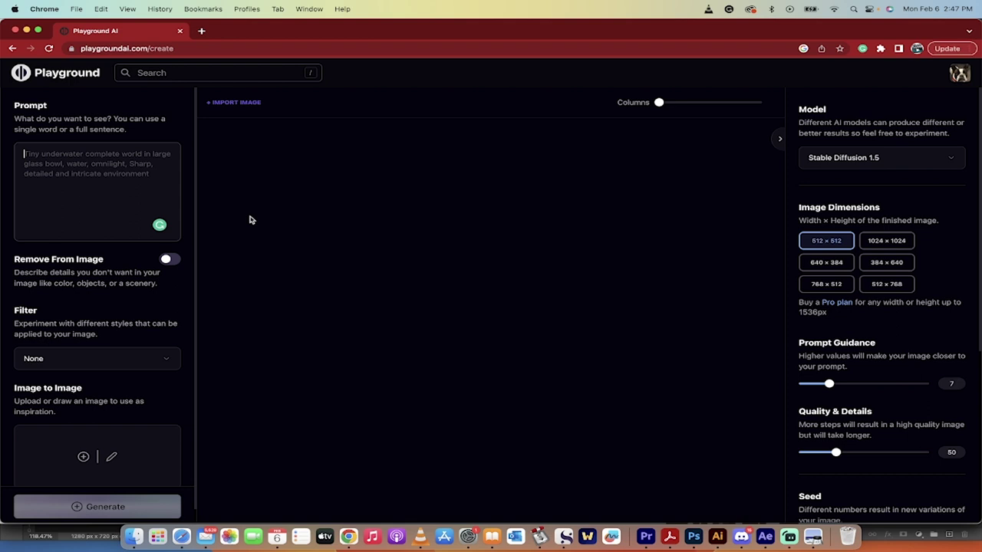
pyautogui.click(101, 188)
pyautogui.write('French bulldog sitting on the beach, blue lake, mountains in the background')
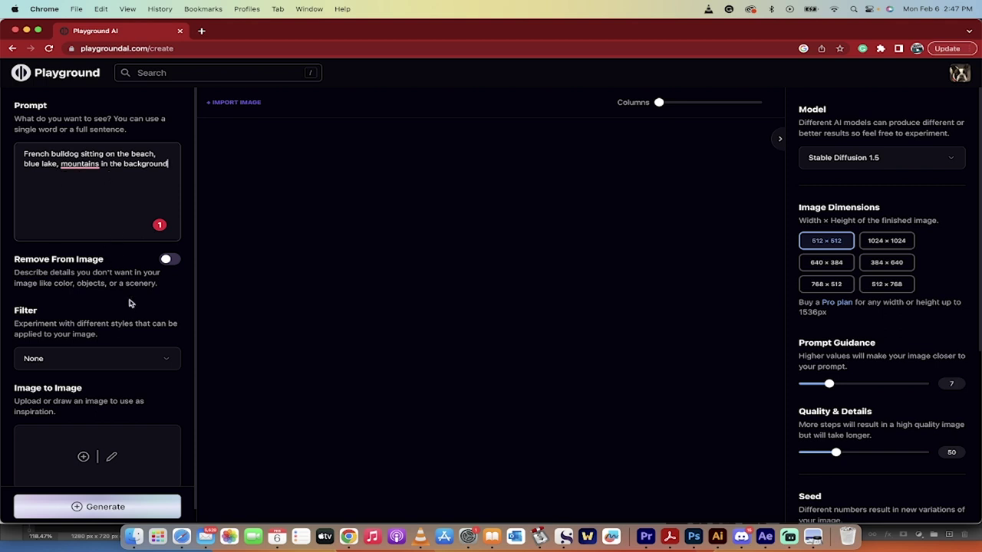
# Step: Generate the image of the French bulldog by the lake from the prompt
pyautogui.click(114, 508)
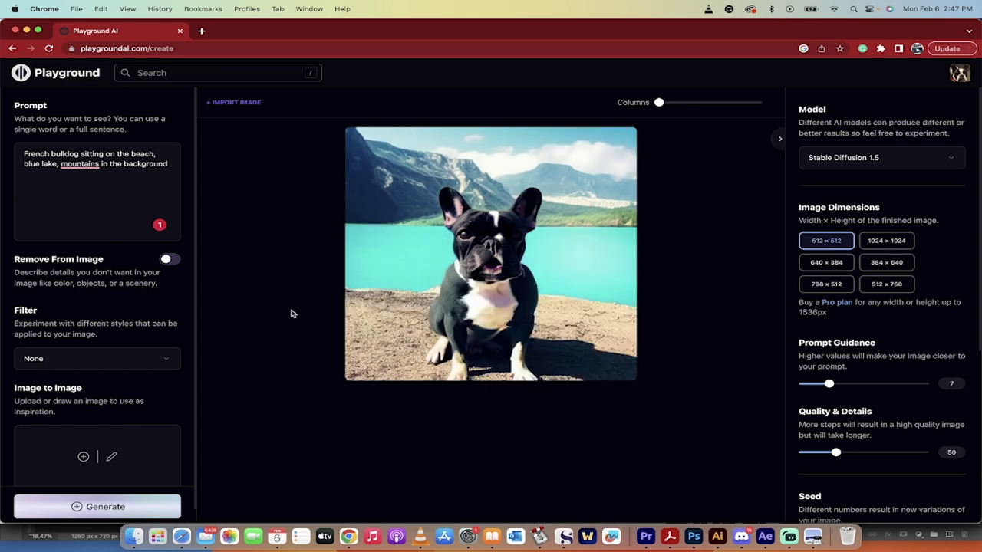
pyautogui.moveTo(510, 239)
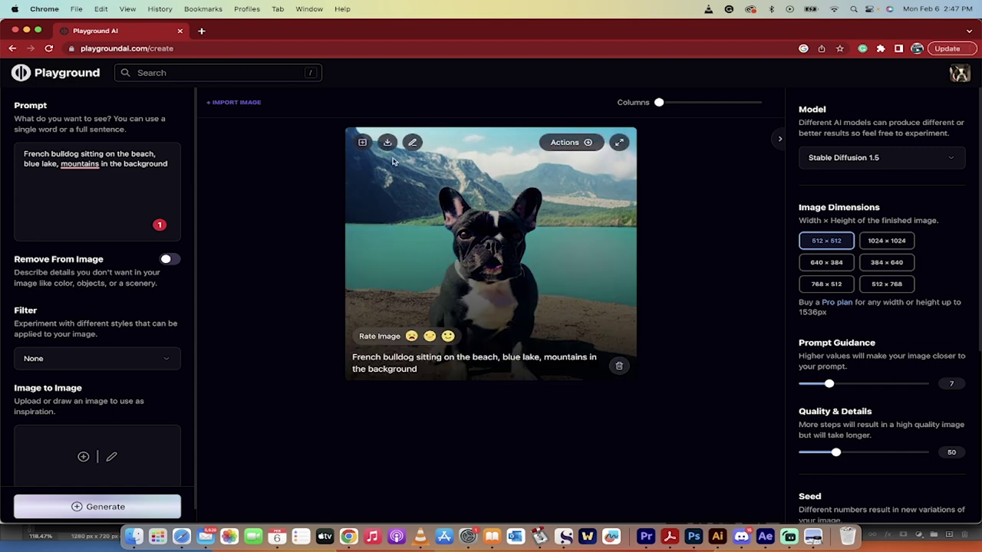
# Step: Download the bulldog image as a PNG and close its Preview window
pyautogui.click(388, 144)
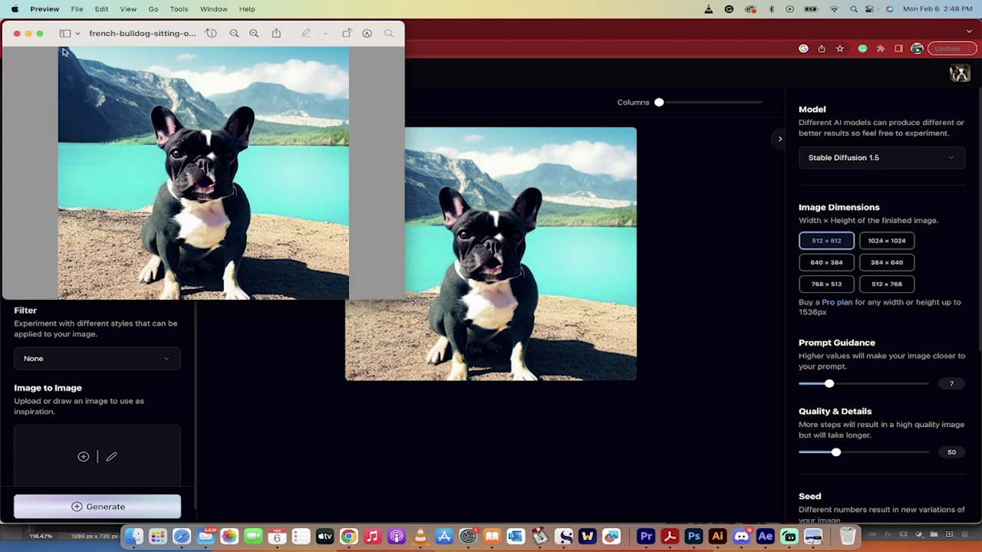
pyautogui.click(17, 34)
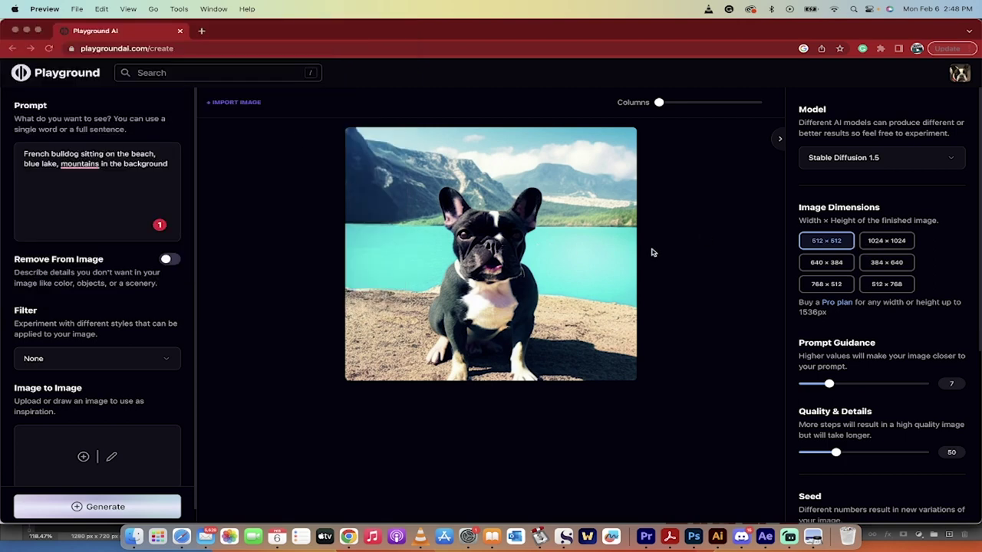
# Step: Keep Stable Diffusion 1.5 as the model and set image dimensions to 1024 × 1024
pyautogui.click(861, 159)
pyautogui.click(885, 159)
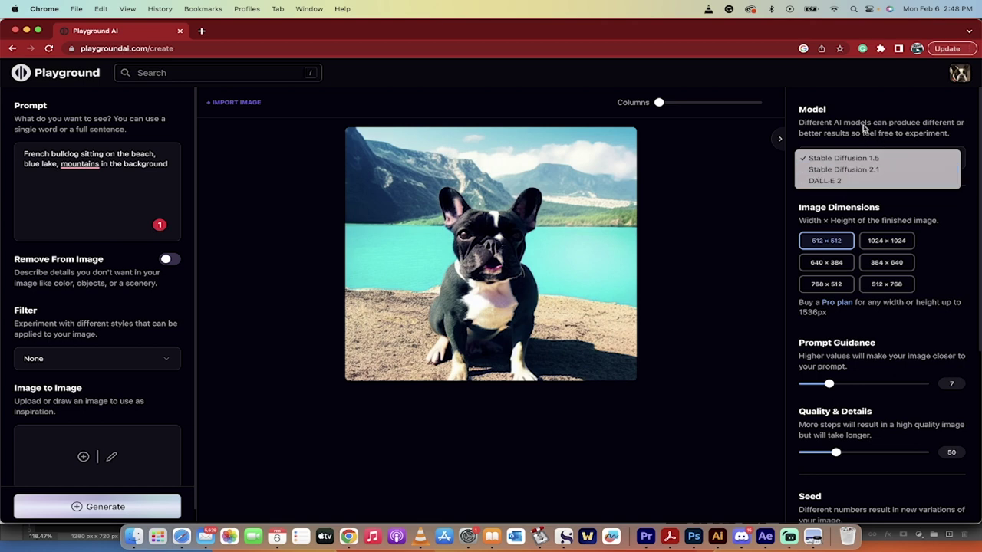
pyautogui.click(849, 148)
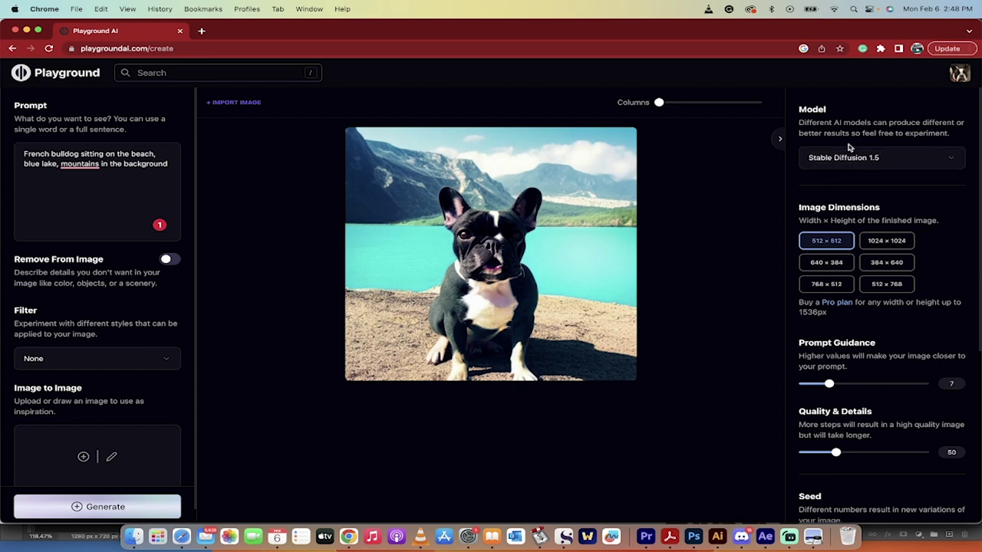
pyautogui.click(846, 158)
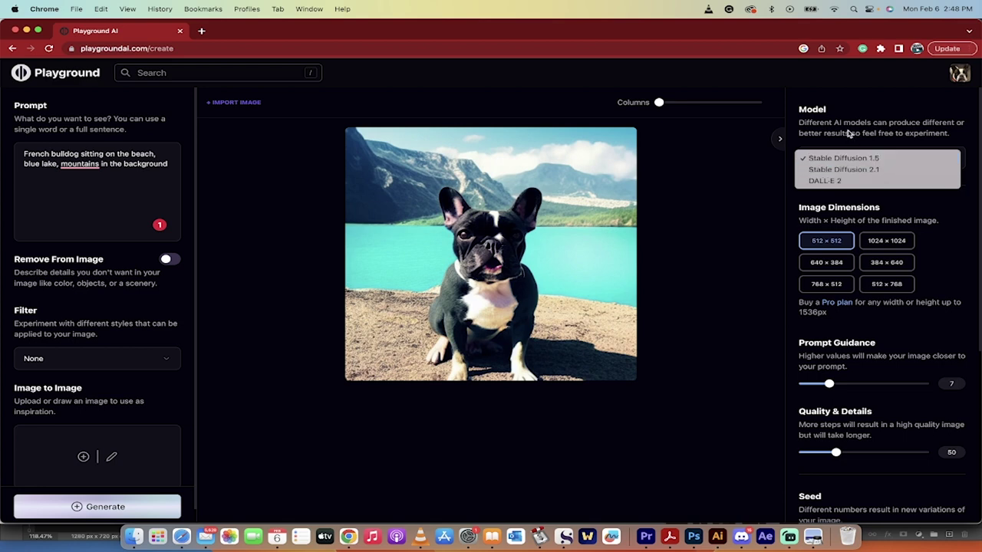
pyautogui.click(849, 134)
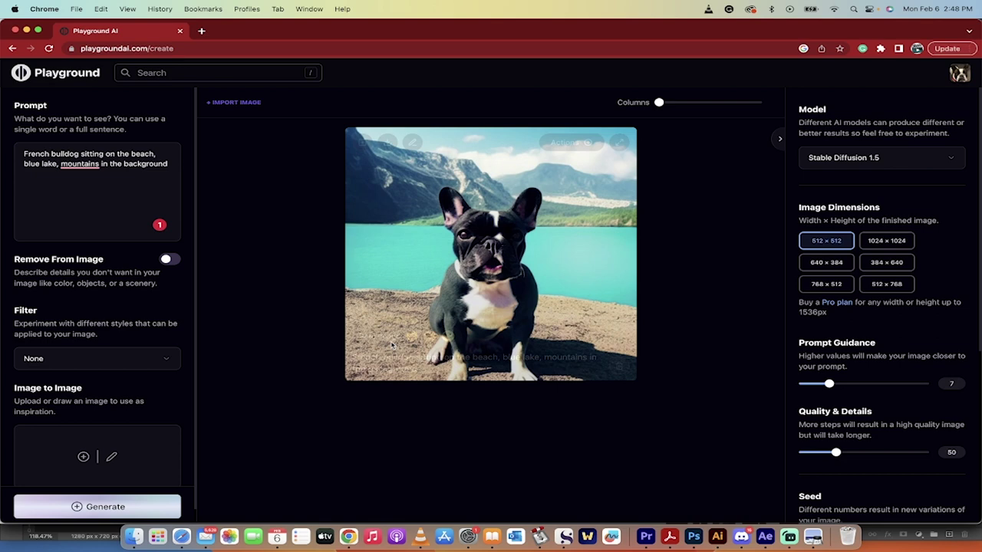
pyautogui.click(889, 242)
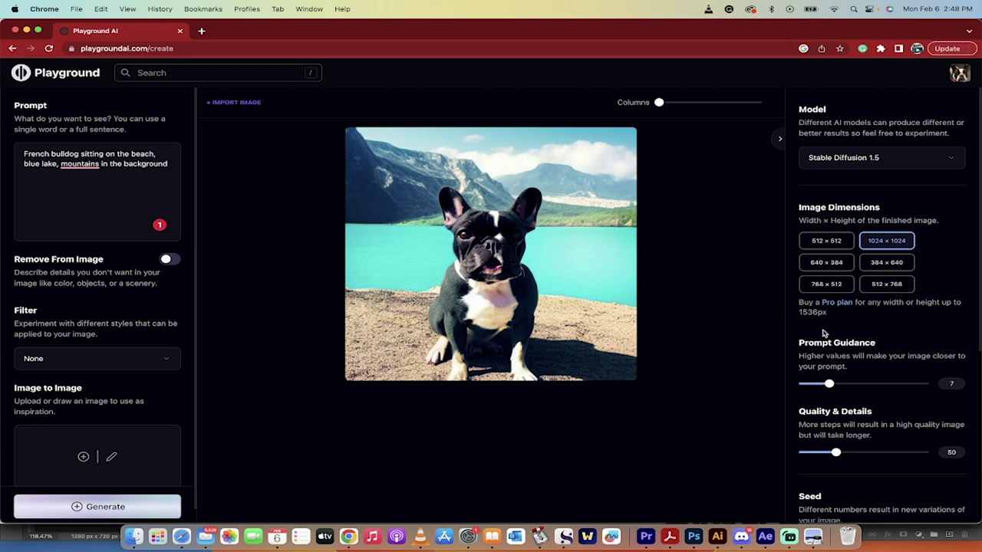
# Step: Set Number of Images to 4, leaving Quality & Details at 50
pyautogui.scroll(-2, 822, 331)
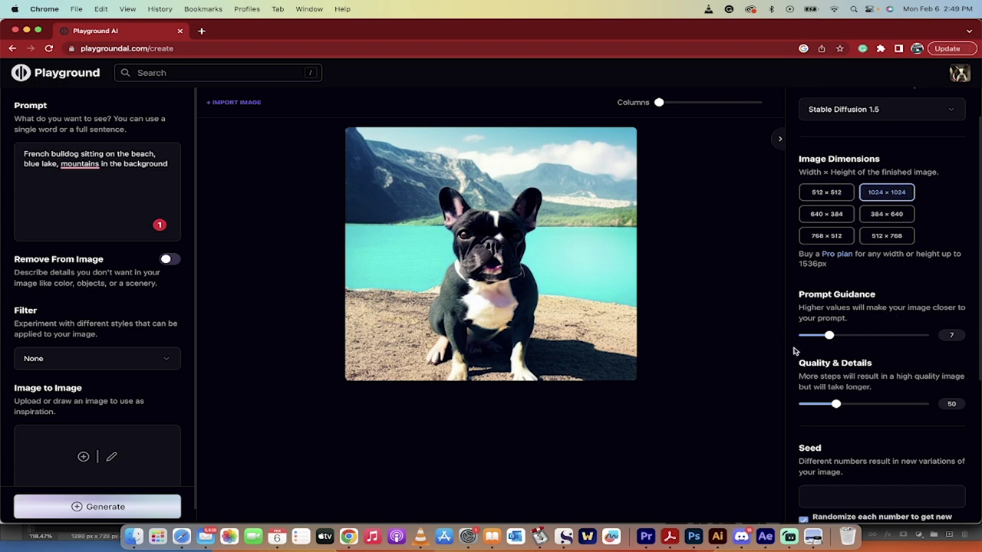
pyautogui.scroll(-1, 795, 350)
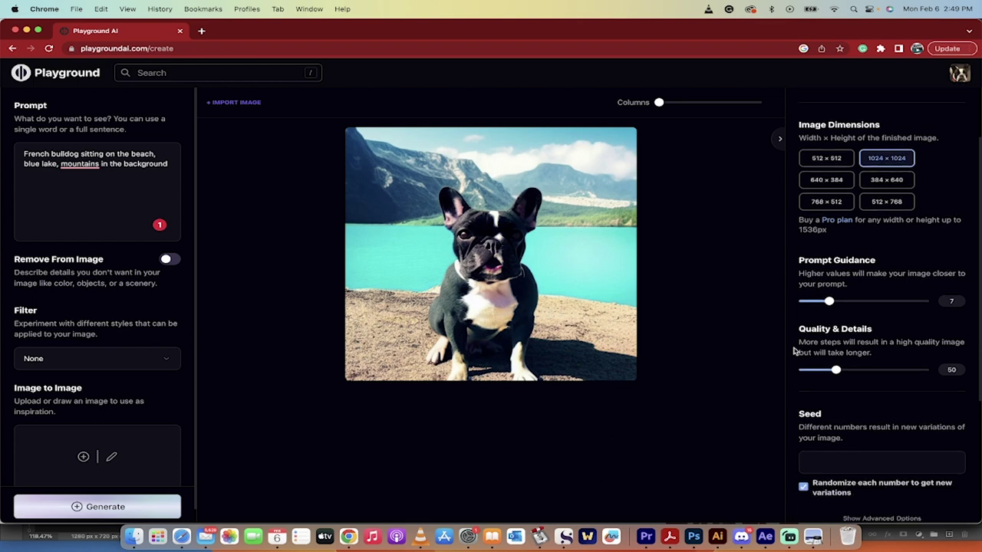
pyautogui.scroll(-1, 796, 350)
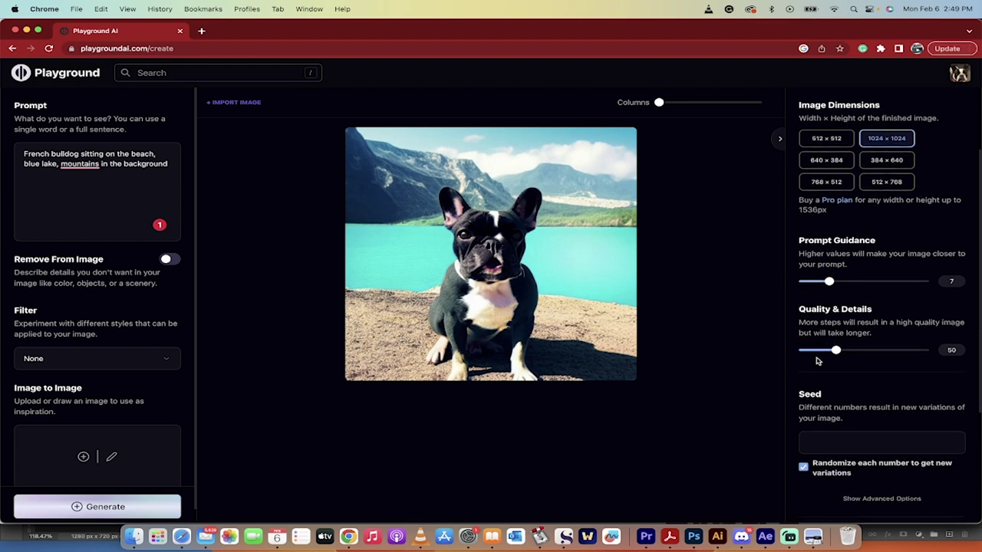
pyautogui.scroll(-1, 796, 388)
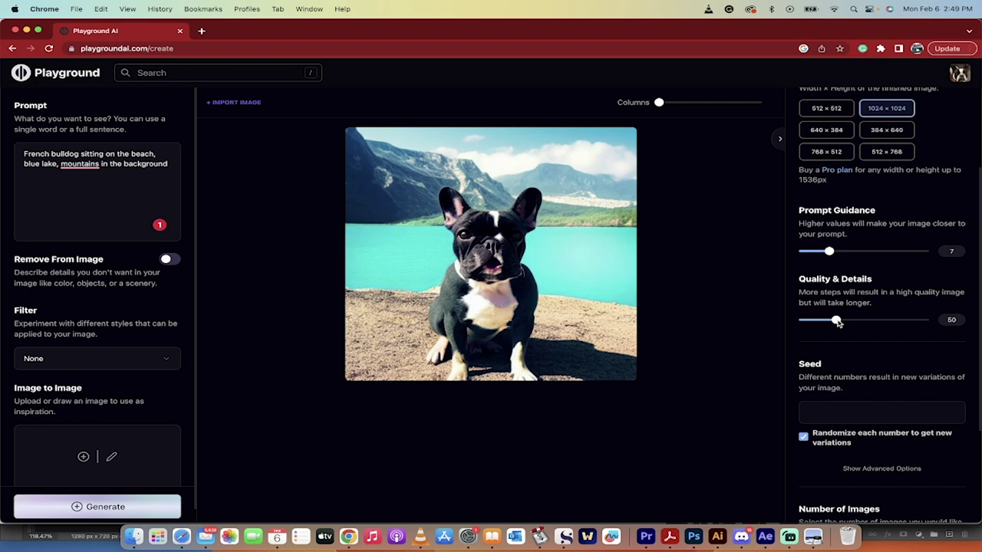
pyautogui.moveTo(837, 321); pyautogui.dragTo(949, 321)
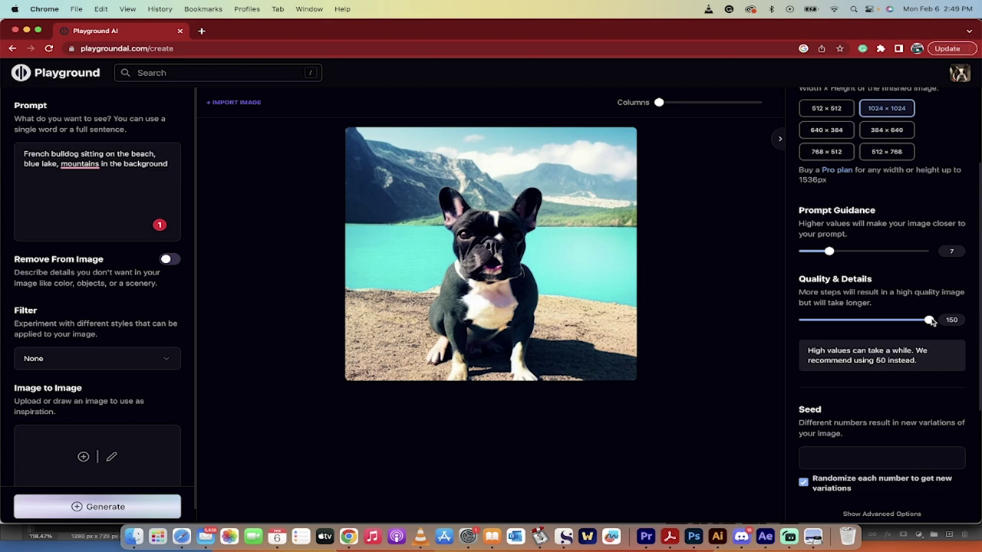
pyautogui.moveTo(931, 322); pyautogui.dragTo(836, 320)
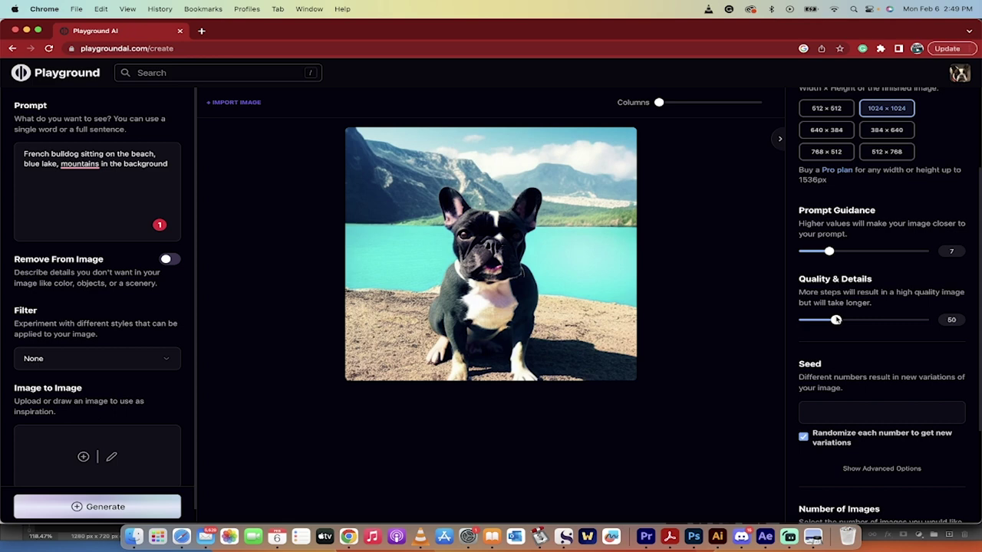
pyautogui.scroll(-1, 793, 367)
pyautogui.scroll(-3, 793, 367)
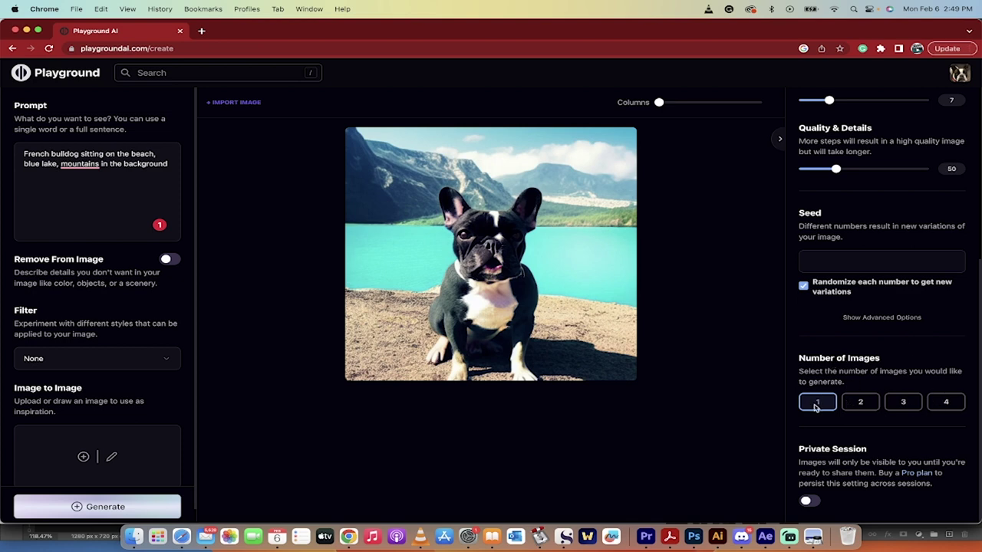
pyautogui.click(948, 400)
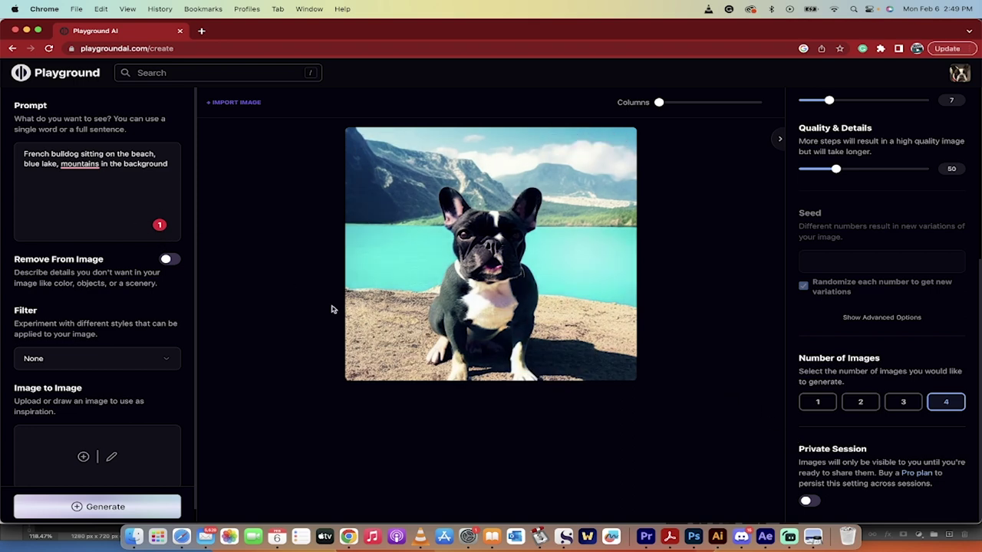
pyautogui.moveTo(550, 341)
pyautogui.scroll(-1, 103, 190)
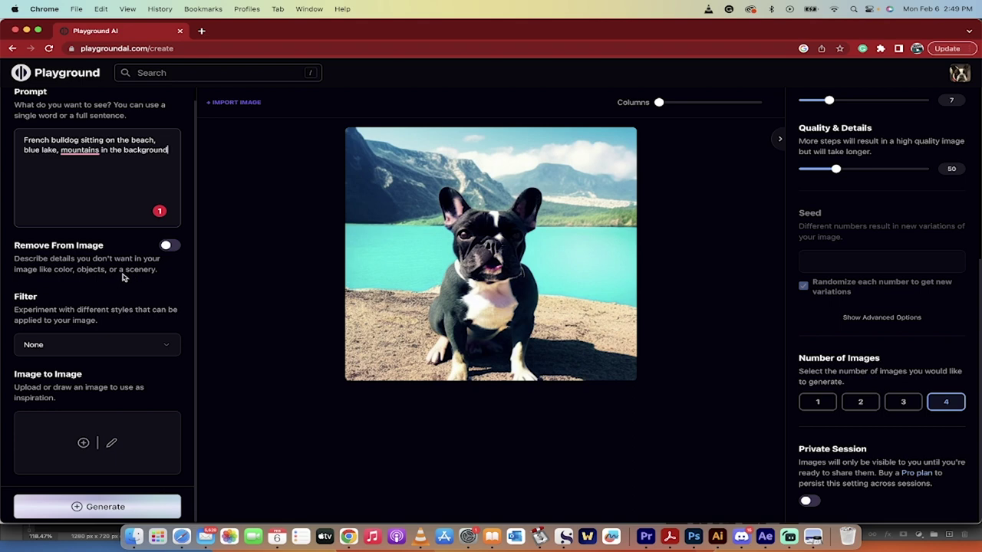
pyautogui.click(173, 246)
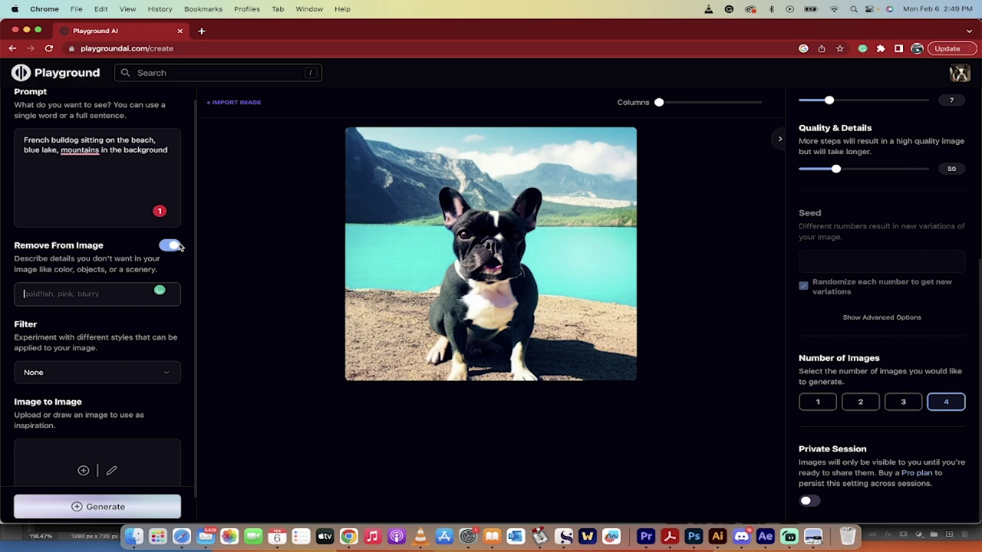
pyautogui.click(94, 300)
pyautogui.write('glasses')
pyautogui.click(168, 247)
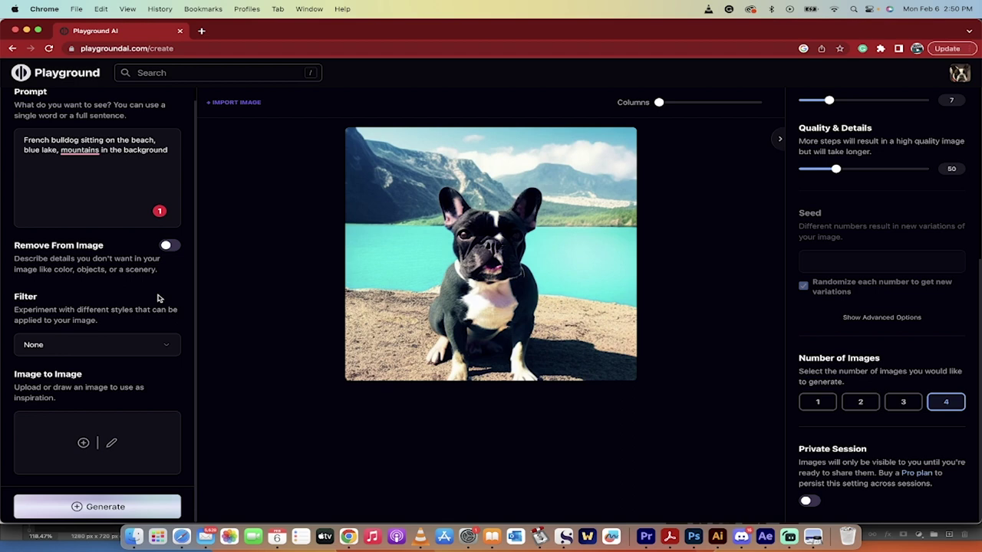
# Step: Open the Filter gallery and scroll down to the Cinematic and Cinematic (warm) styles
pyautogui.click(120, 344)
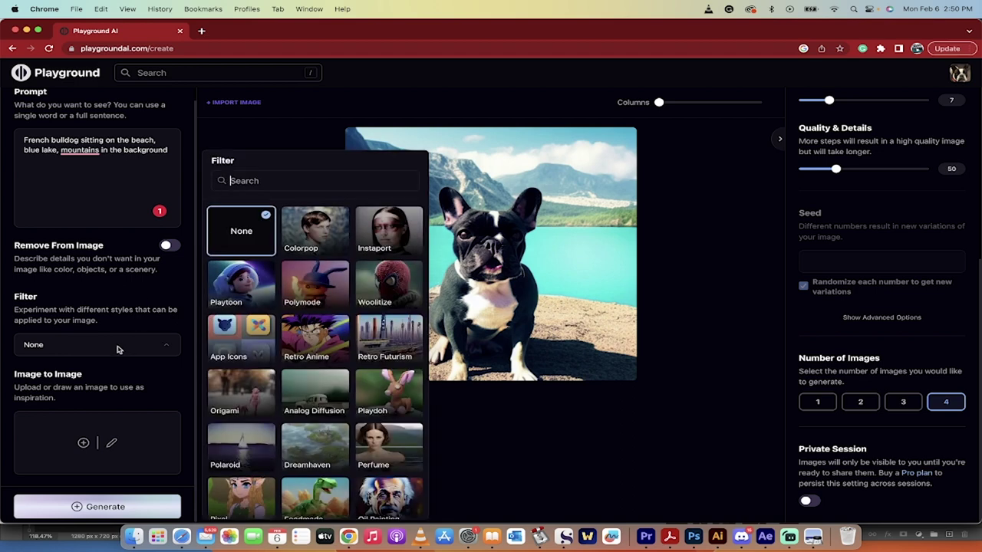
pyautogui.click(114, 321)
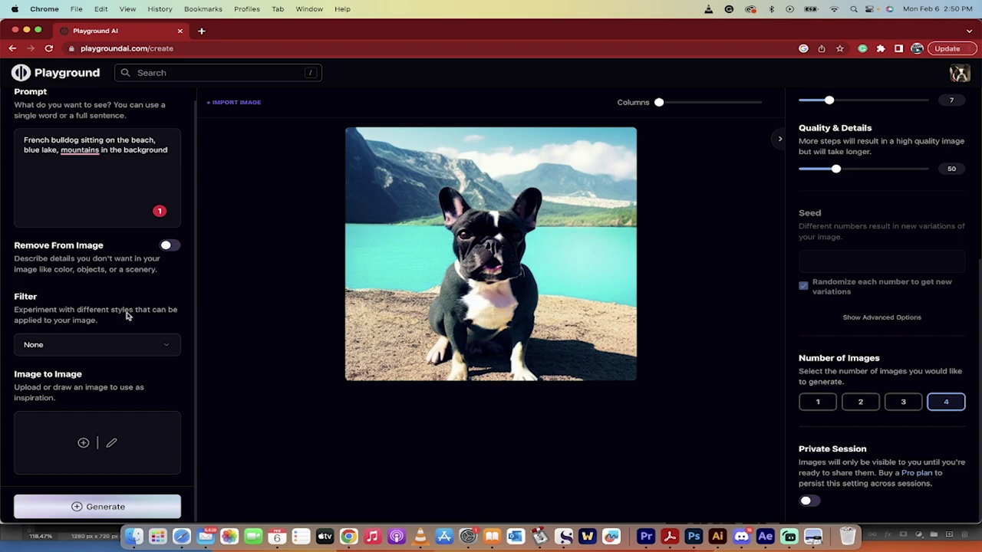
pyautogui.click(112, 345)
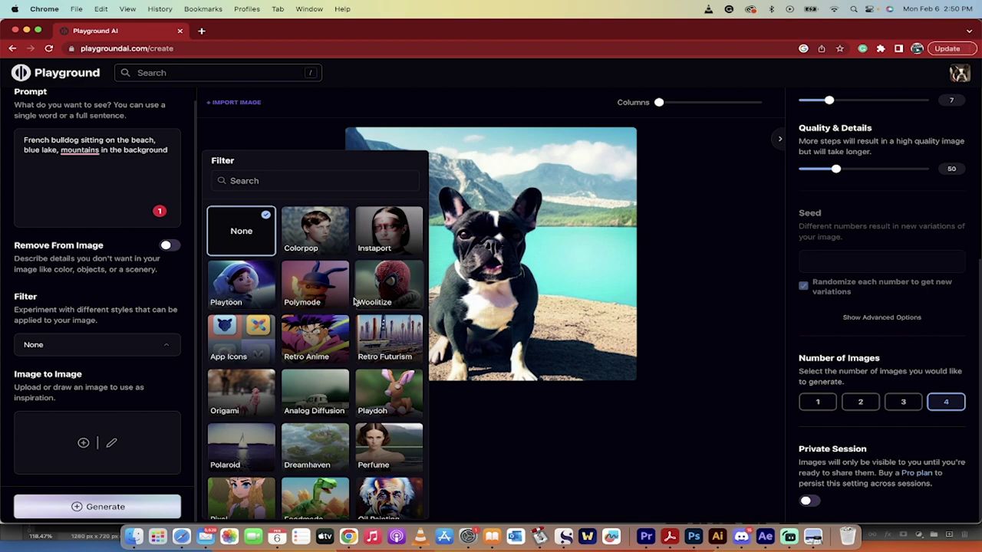
pyautogui.scroll(-1, 386, 292)
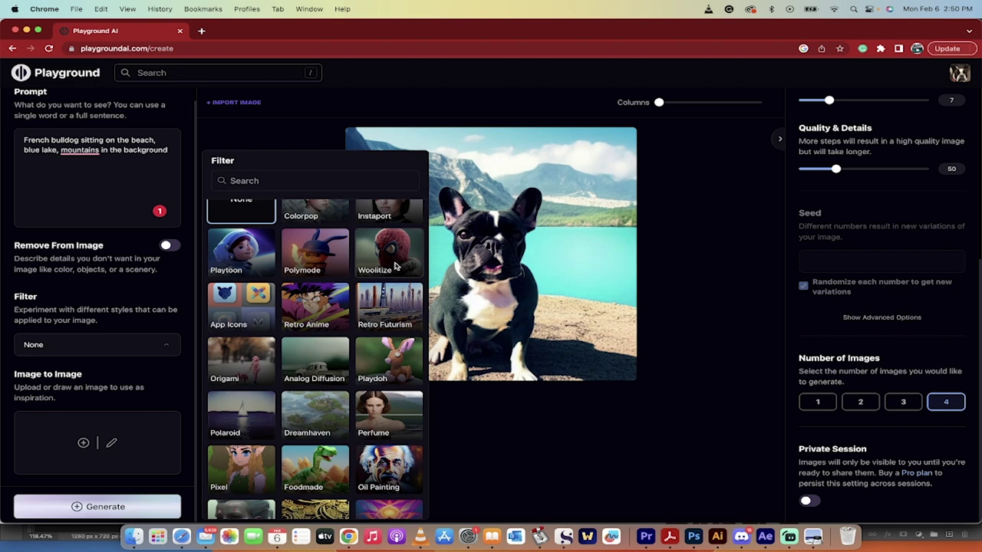
pyautogui.scroll(-1, 392, 271)
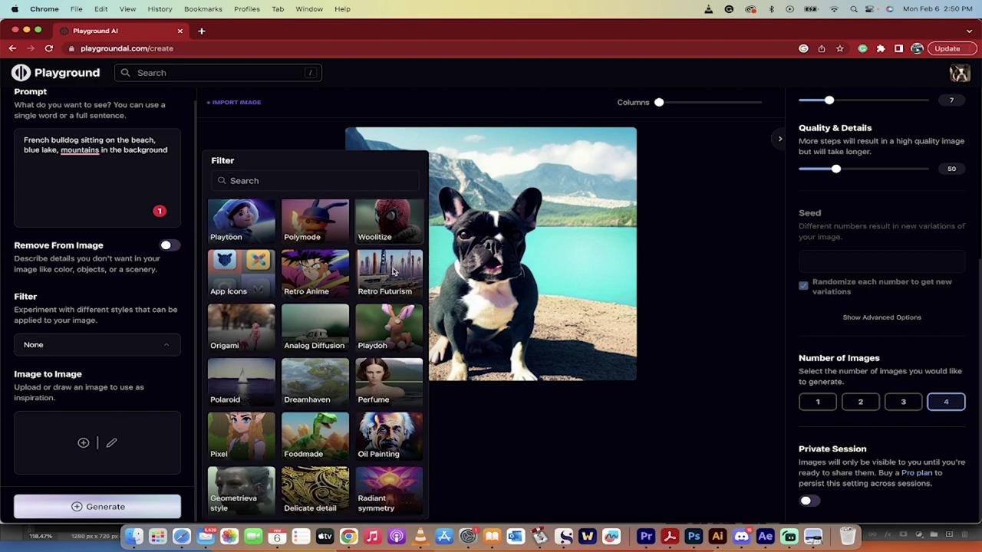
pyautogui.scroll(-3, 284, 314)
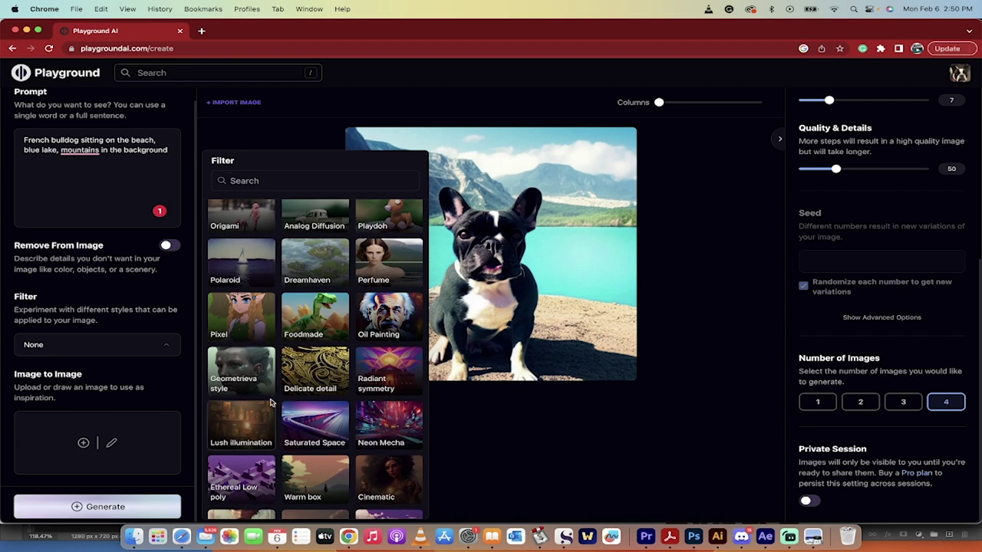
pyautogui.scroll(-5, 391, 303)
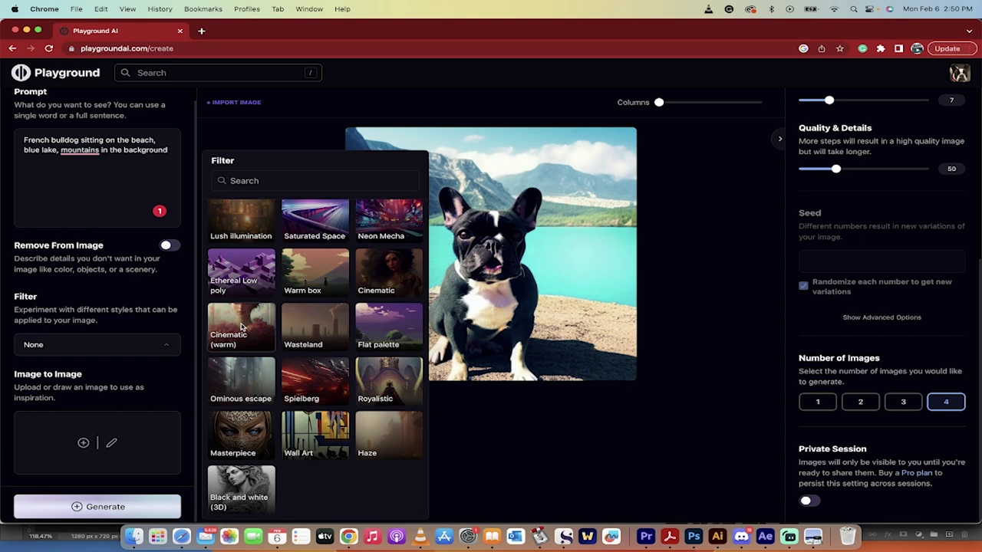
# Step: Choose the Cinematic (warm) filter, generate, and review the four new bulldog lake images
pyautogui.click(242, 329)
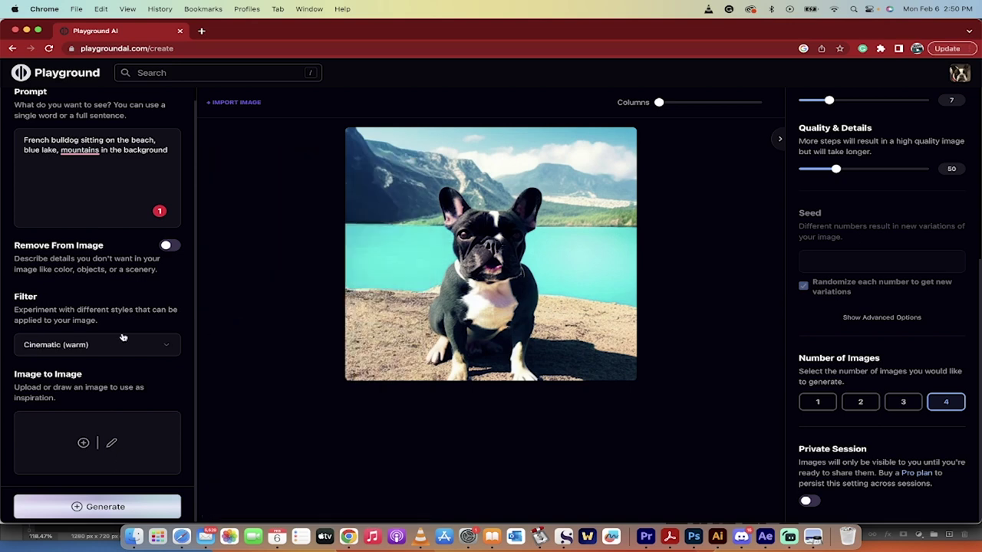
pyautogui.click(90, 506)
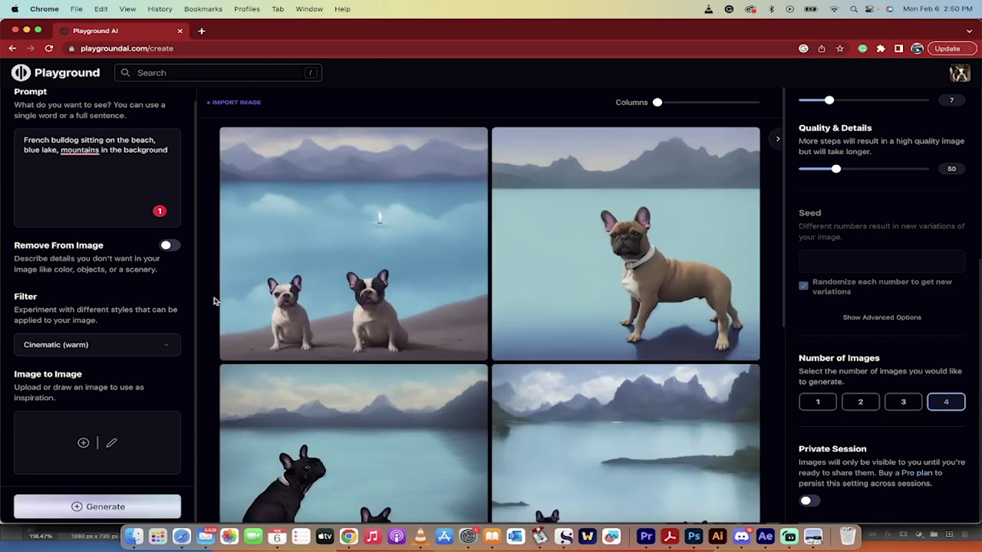
pyautogui.scroll(-5, 215, 301)
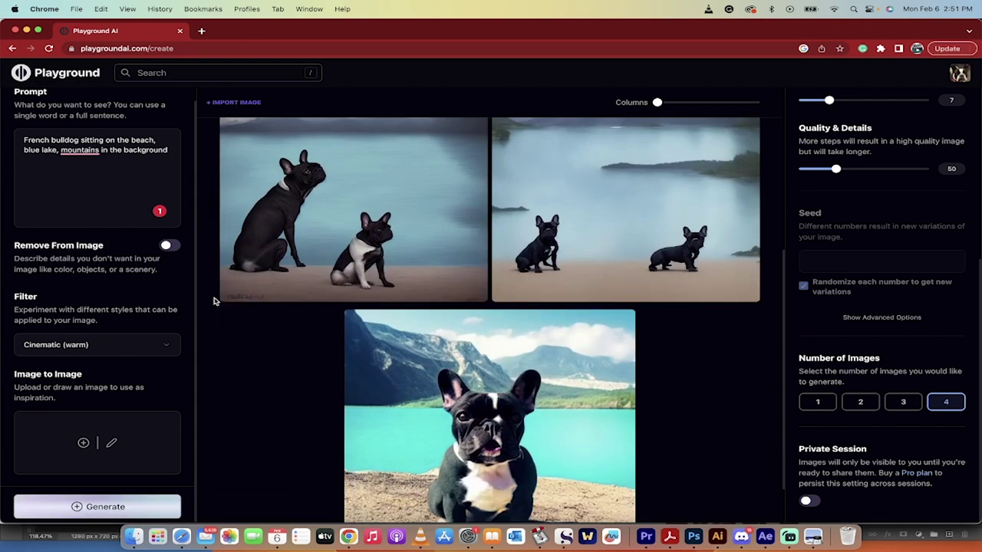
pyautogui.scroll(2, 588, 278)
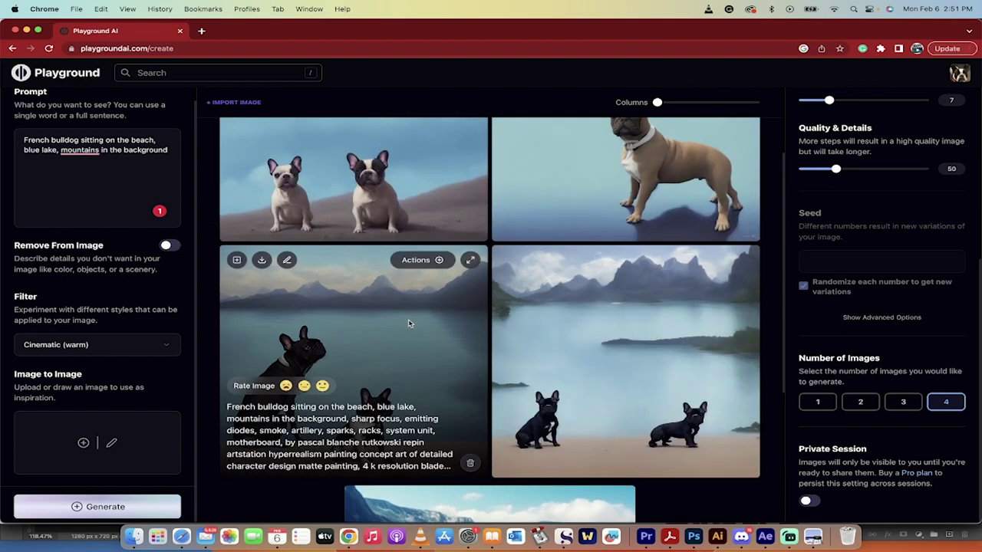
pyautogui.scroll(3, 409, 323)
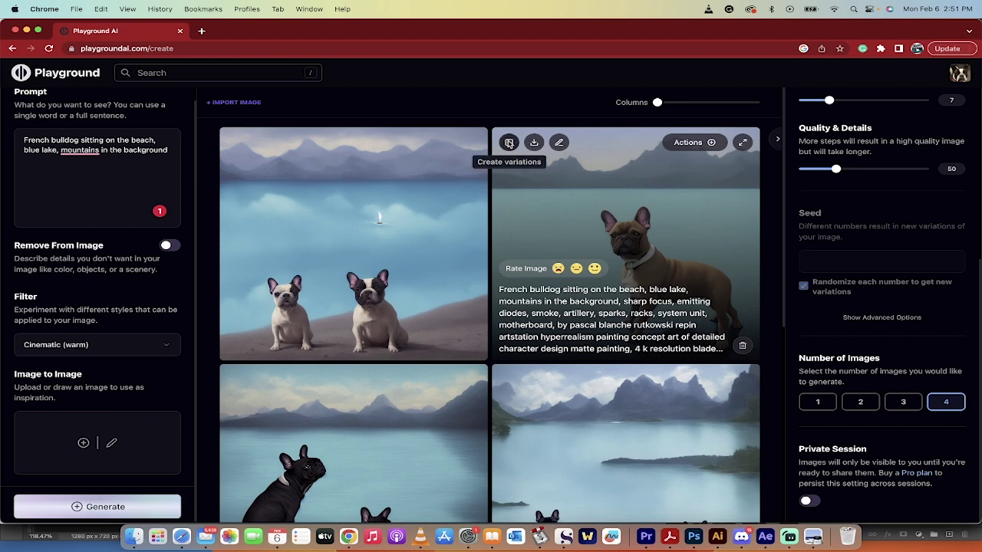
# Step: Create variations of the brown bulldog image, then open it in the editor from Actions
pyautogui.click(509, 143)
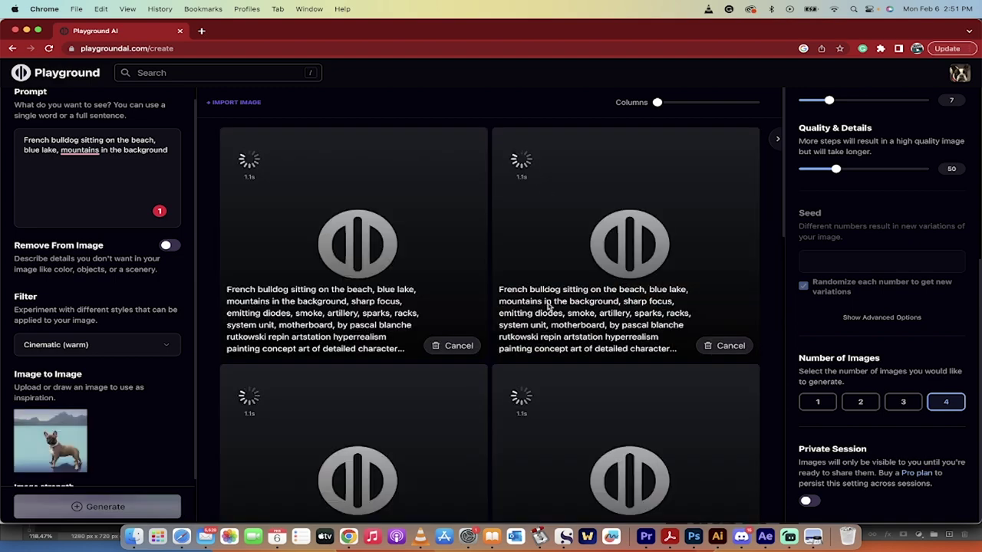
pyautogui.scroll(-2, 549, 306)
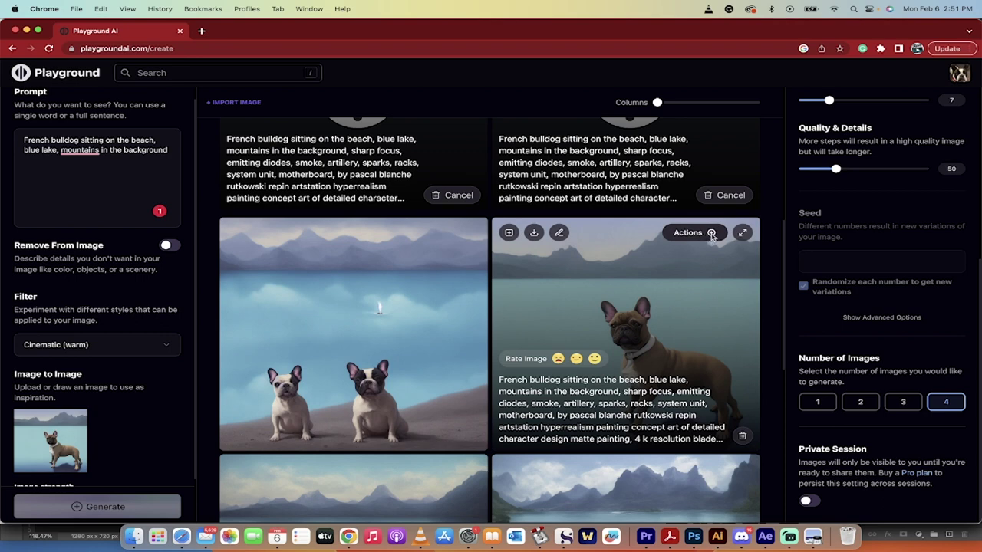
pyautogui.click(711, 234)
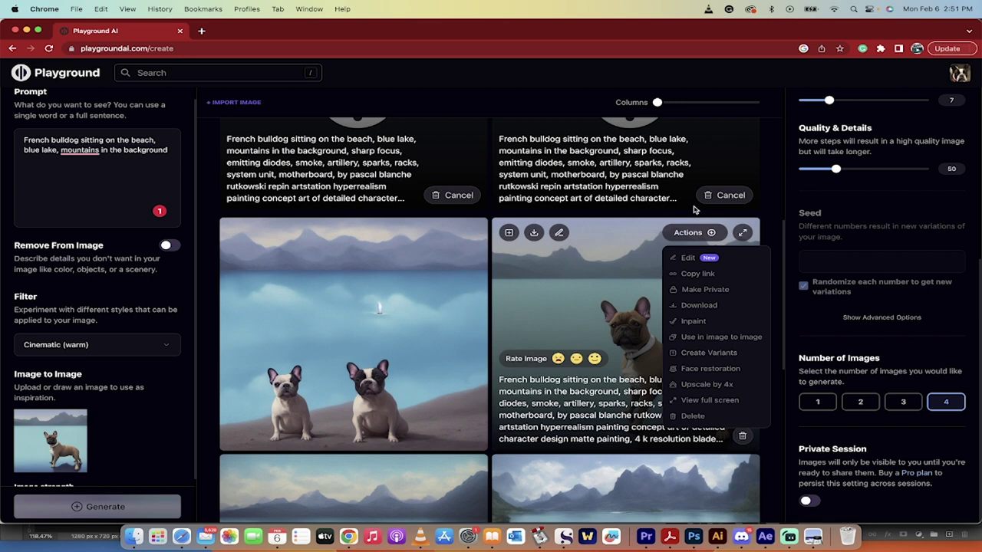
pyautogui.click(558, 234)
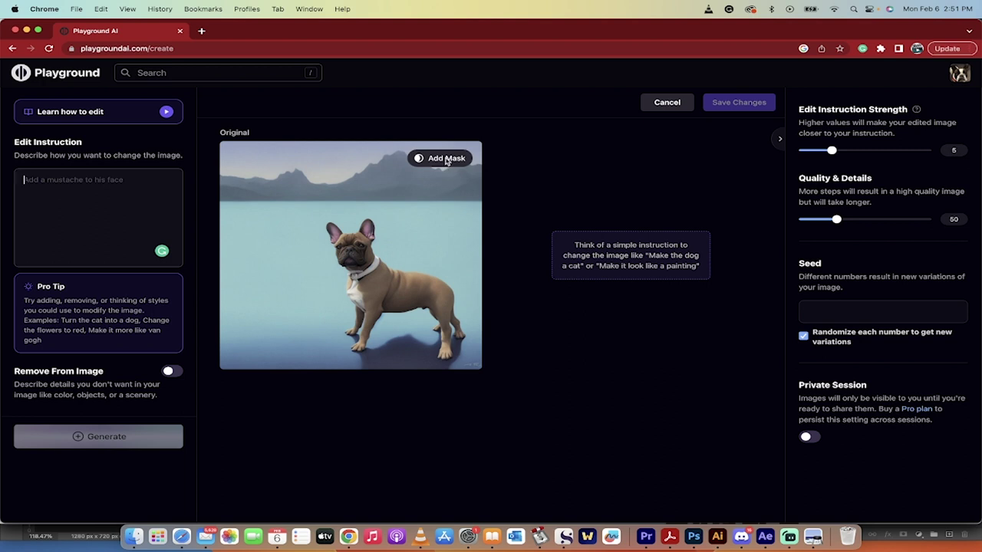
# Step: Add a mask with brush size 6 on a small spot of the dog's head
pyautogui.click(443, 159)
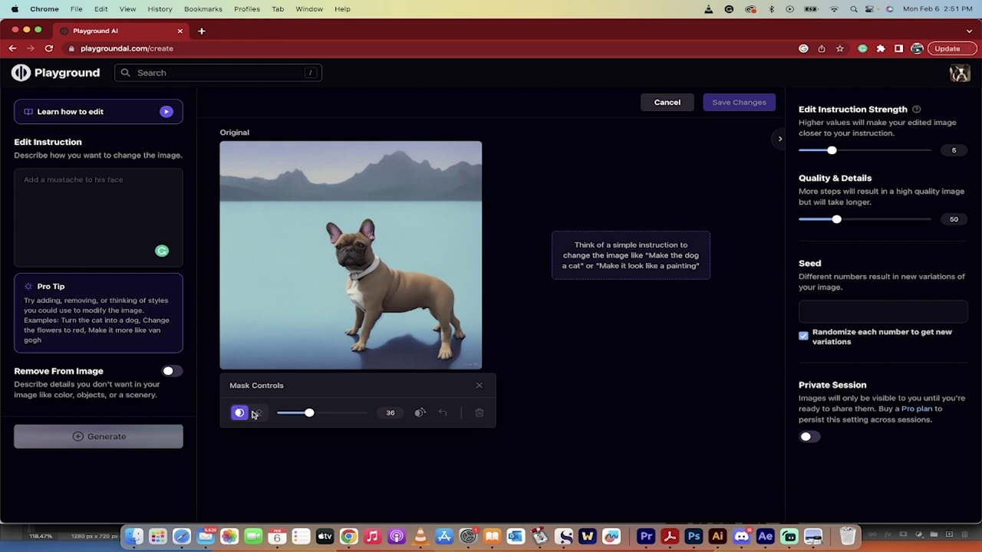
pyautogui.moveTo(295, 415); pyautogui.dragTo(281, 415)
pyautogui.click(339, 251)
pyautogui.scroll(3, 380, 282)
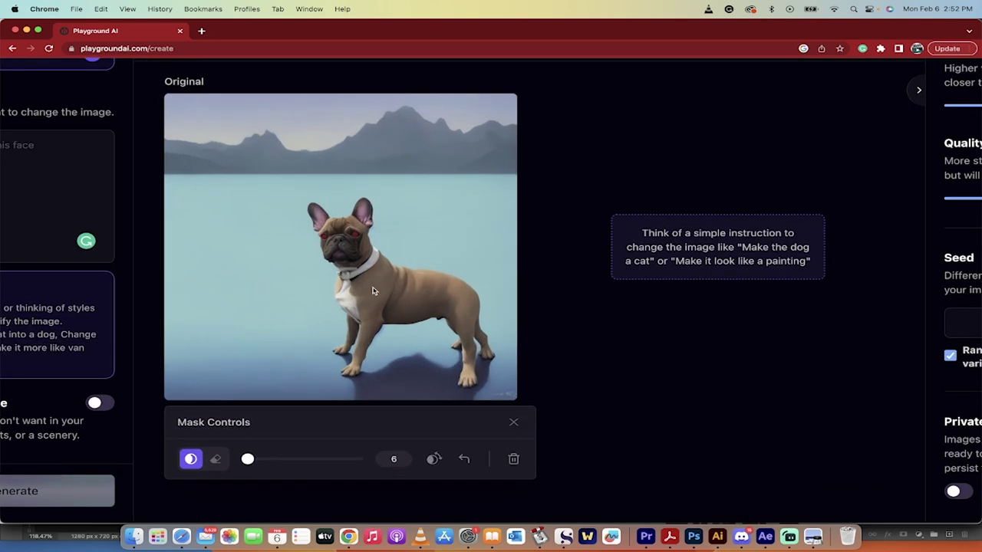
pyautogui.scroll(-3, 380, 285)
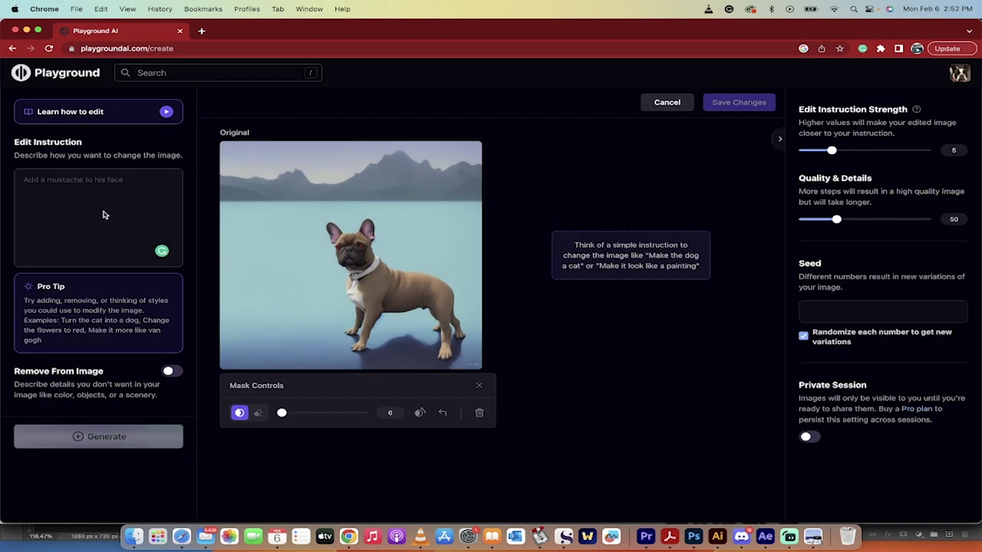
# Step: Enter 'pink' as the edit instruction
pyautogui.click(71, 177)
pyautogui.write('pink')
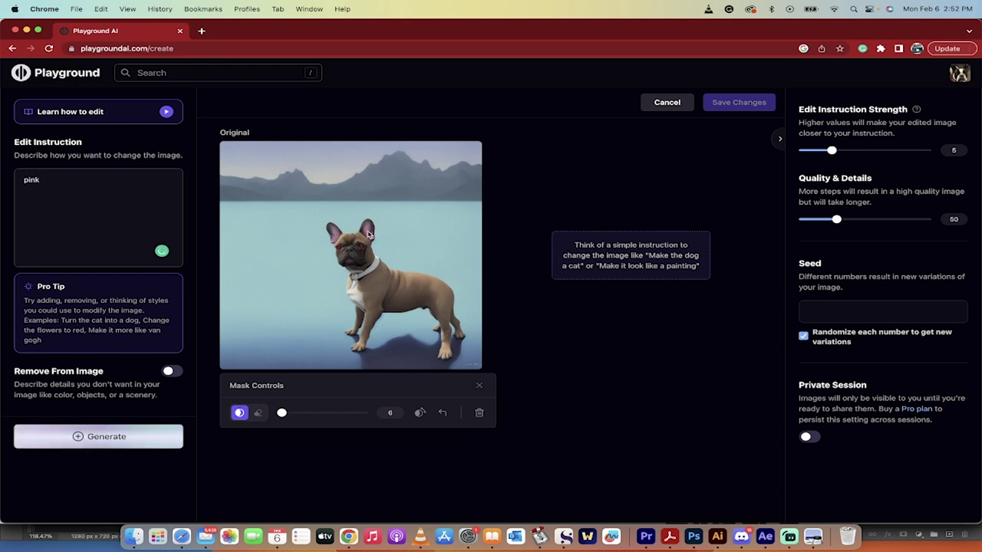
# Step: Generate the edit using the 'pink' instruction
pyautogui.click(109, 436)
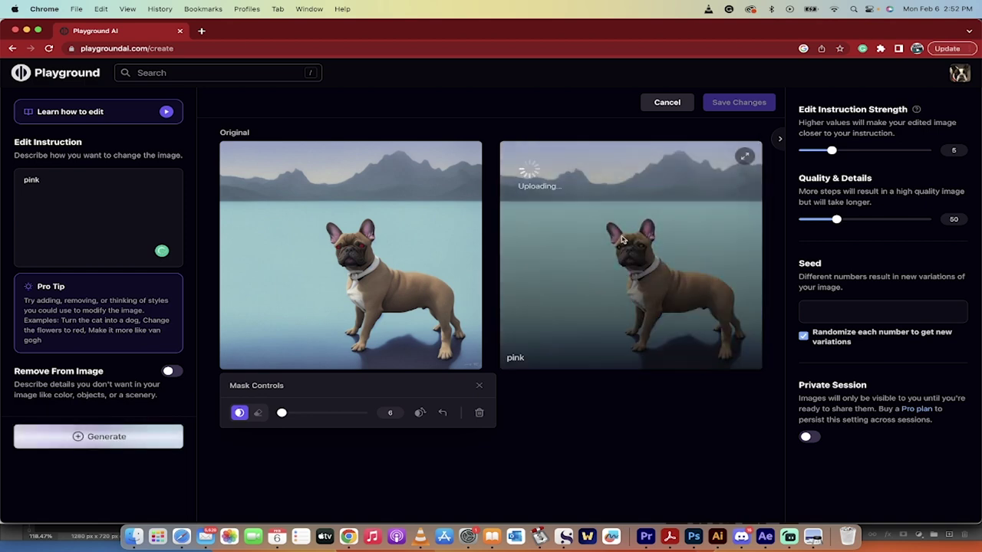
pyautogui.scroll(3, 620, 235)
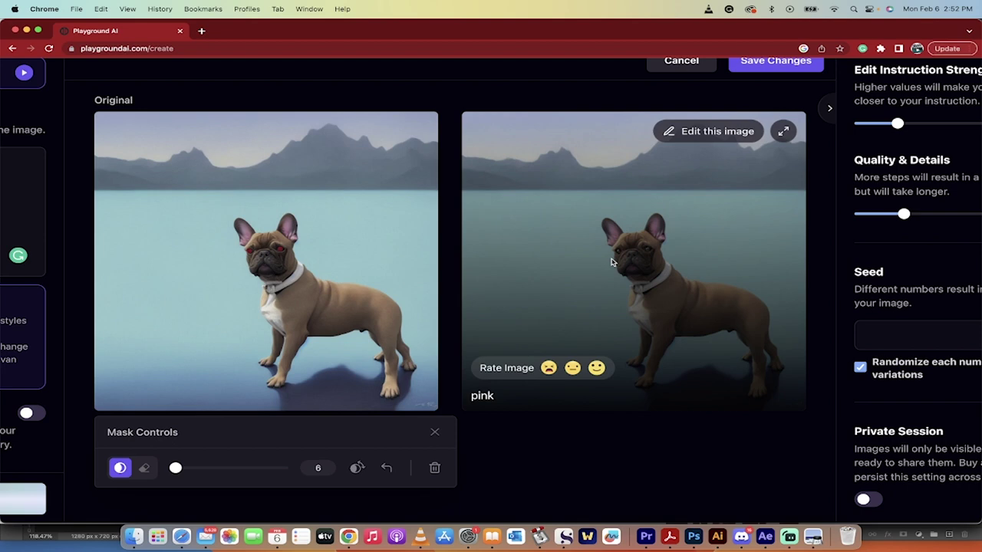
pyautogui.scroll(3, 612, 269)
pyautogui.scroll(-5, 688, 206)
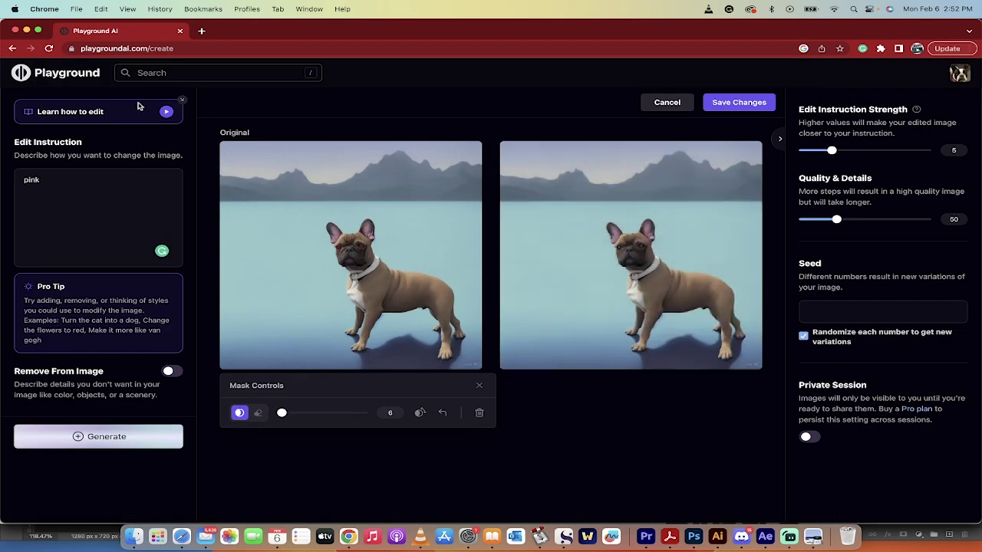
# Step: Paint the forehead with a size-14 brush and regenerate with instruction 'make pink'
pyautogui.moveTo(281, 412); pyautogui.dragTo(289, 413)
pyautogui.moveTo(351, 249)
pyautogui.mouseDown()
pyautogui.moveTo(365, 251)
pyautogui.moveTo(338, 247)
pyautogui.moveTo(359, 246)
pyautogui.moveTo(360, 234)
pyautogui.moveTo(338, 236)
pyautogui.moveTo(364, 238)
pyautogui.mouseUp()
pyautogui.click(136, 208)
pyautogui.press('super+a')
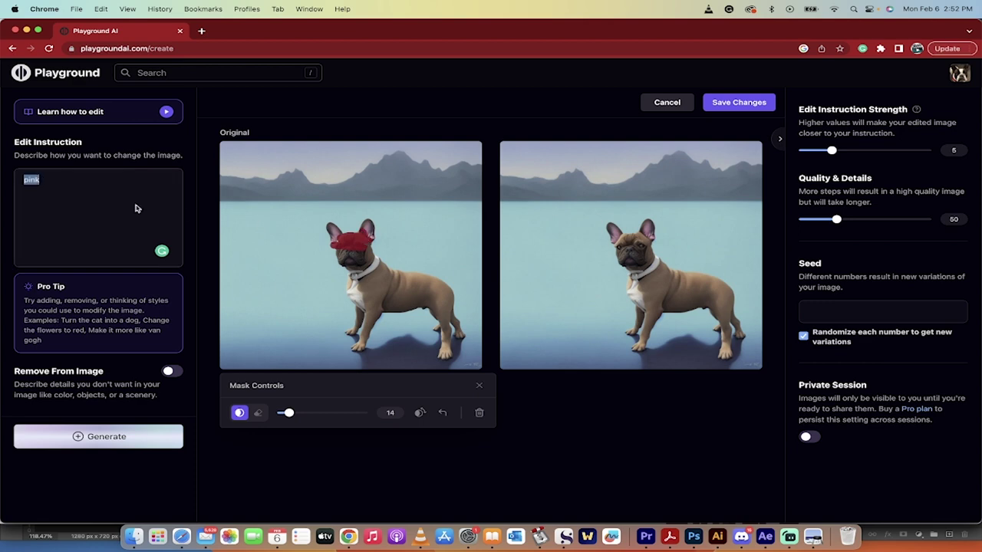
pyautogui.write('make pink')
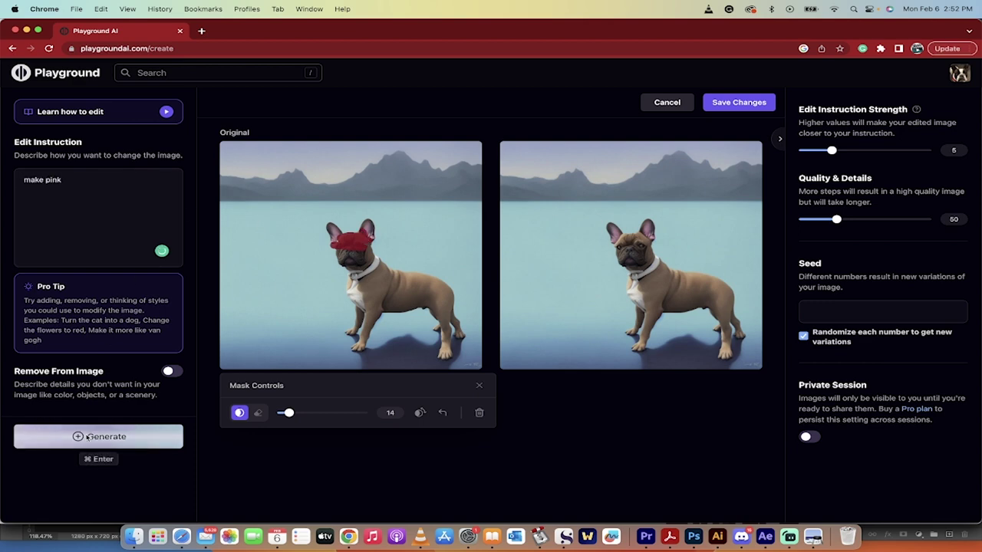
pyautogui.click(93, 437)
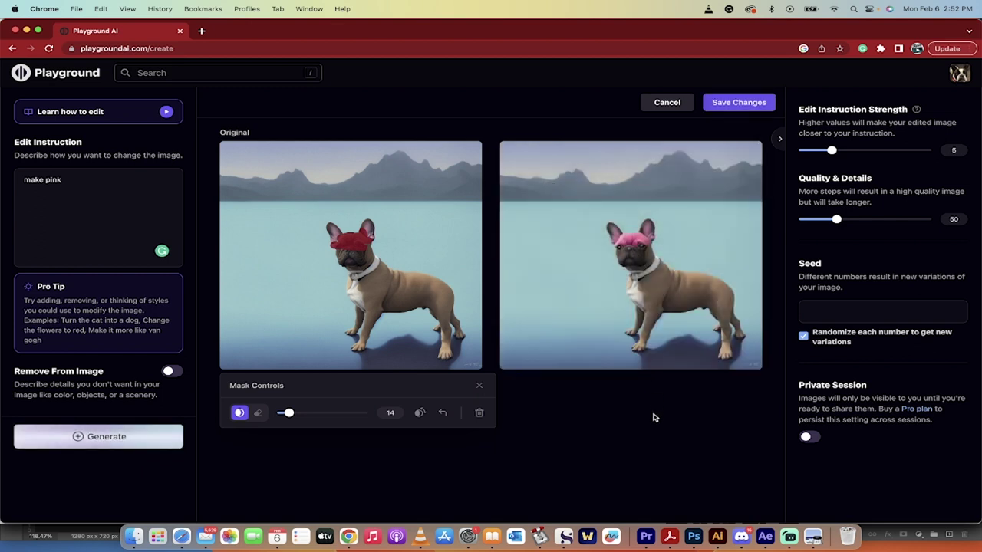
# Step: Discard the masked edit and return to the bulldog lake image grid
pyautogui.click(666, 102)
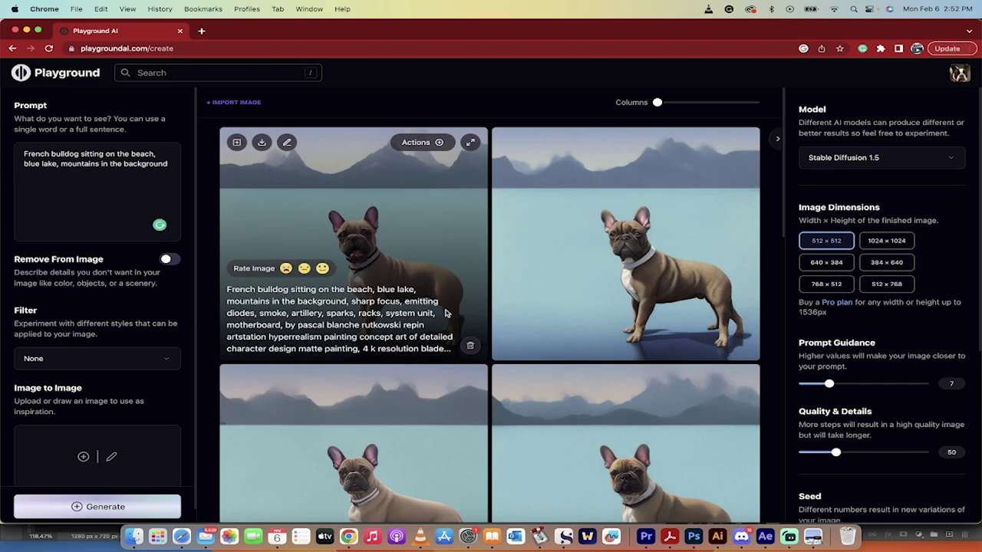
pyautogui.scroll(2, 322, 433)
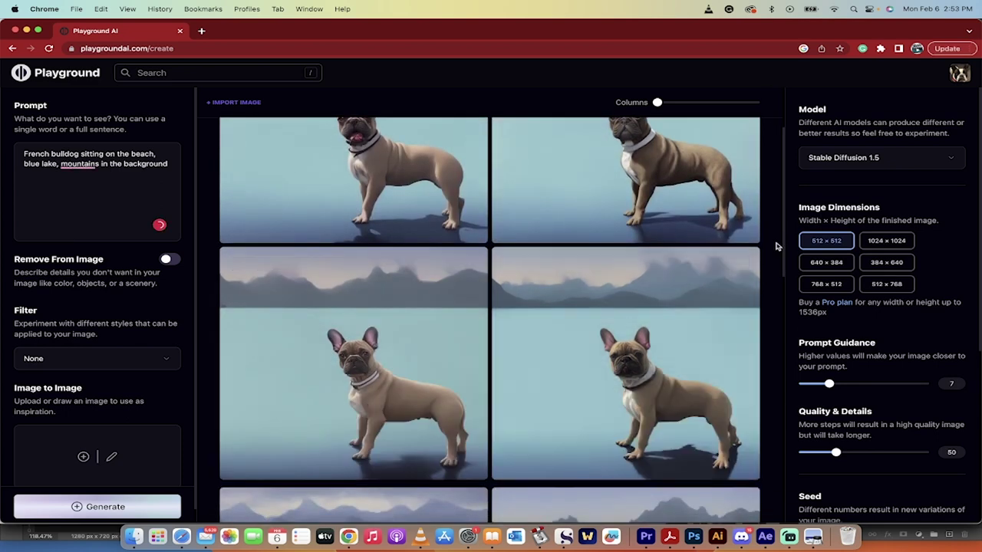
pyautogui.scroll(2, 777, 246)
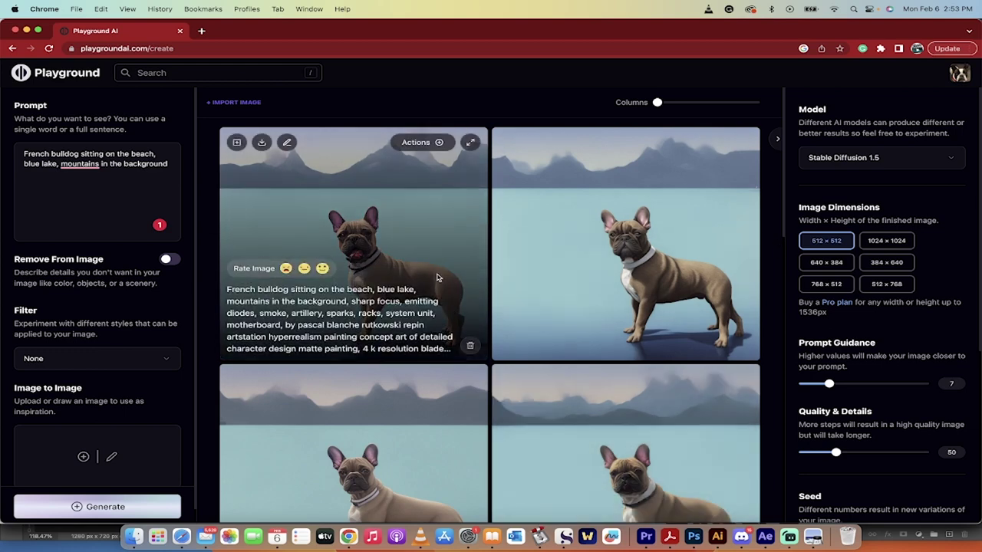
# Step: Download the top-left brown French bulldog image as a PNG
pyautogui.scroll(-2, 436, 273)
pyautogui.scroll(3, 667, 290)
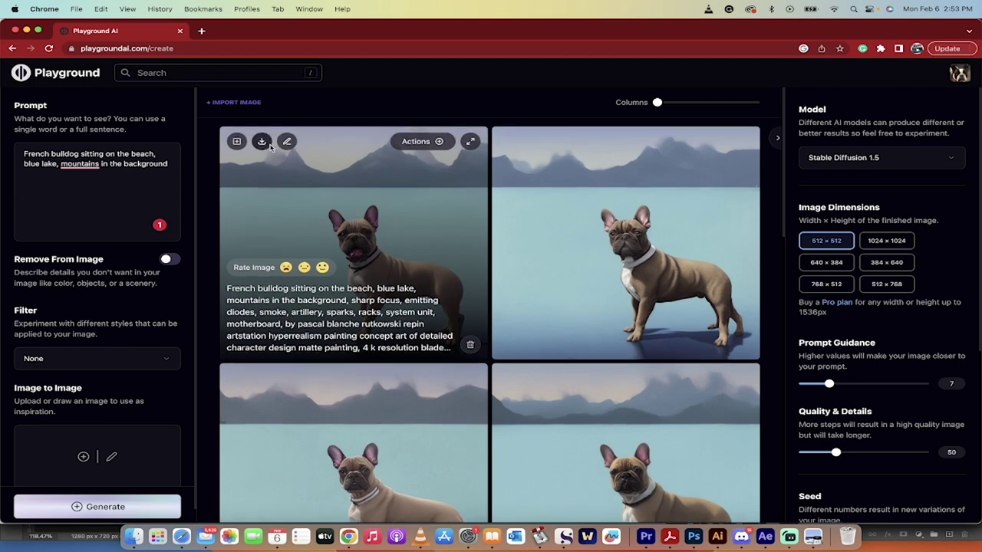
pyautogui.click(262, 142)
pyautogui.click(440, 143)
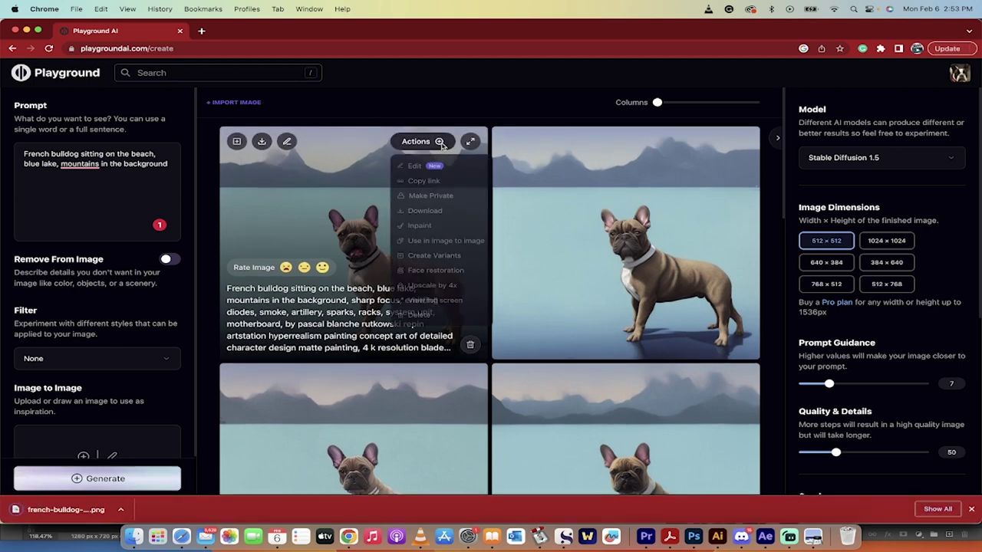